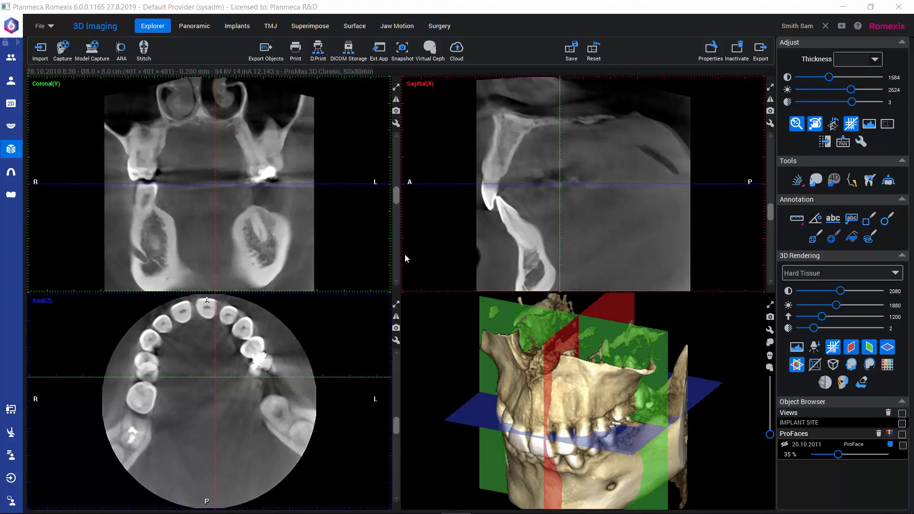
# Step the coronal plane gradually through the volume to browse its slices
pyautogui.moveTo(397, 199)
pyautogui.mouseDown()
pyautogui.moveTo(395, 157)
pyautogui.moveTo(395, 221)
pyautogui.moveTo(394, 180)
pyautogui.moveTo(393, 203)
pyautogui.mouseUp()
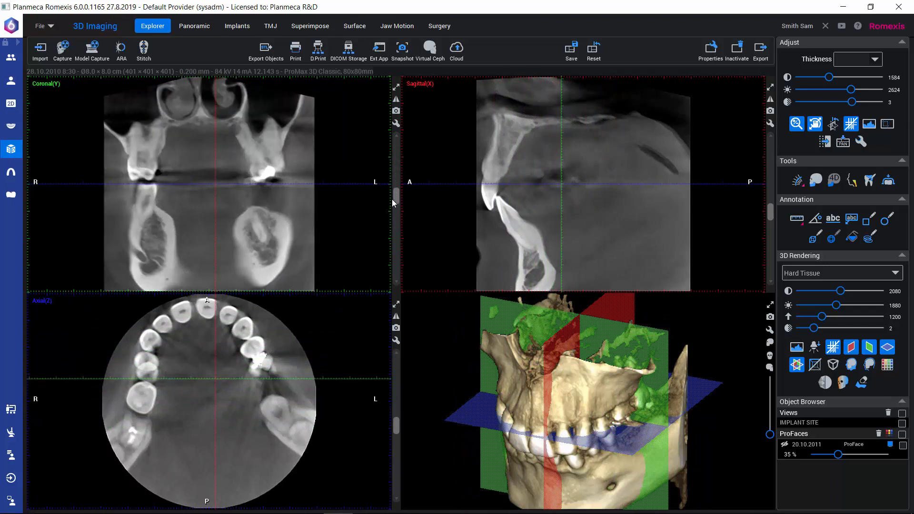
pyautogui.click(396, 283)
pyautogui.click(396, 283)
pyautogui.click(395, 283)
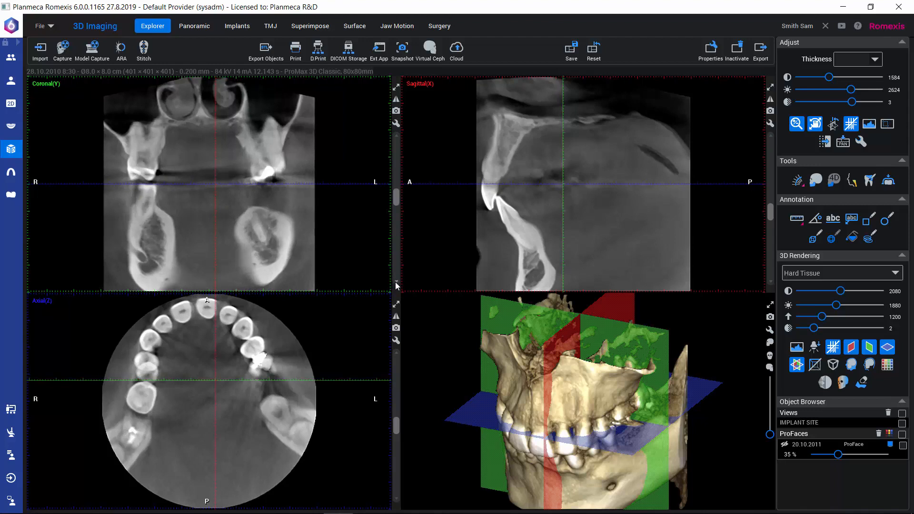
pyautogui.click(396, 283)
pyautogui.click(395, 283)
pyautogui.click(396, 282)
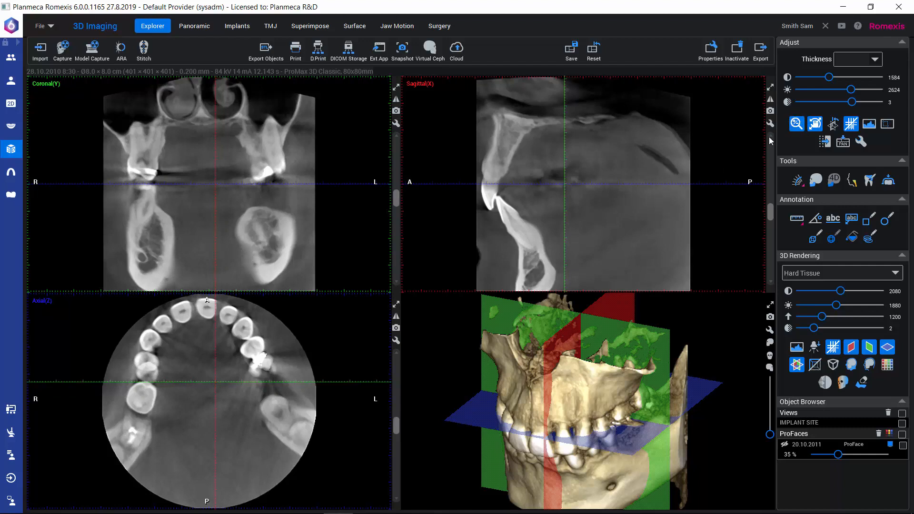
# Zoom the sagittal, coronal and axial slice views in and out to adjust their magnification
pyautogui.scroll(4, 589, 198)
pyautogui.scroll(4, 590, 198)
pyautogui.scroll(-5, 589, 198)
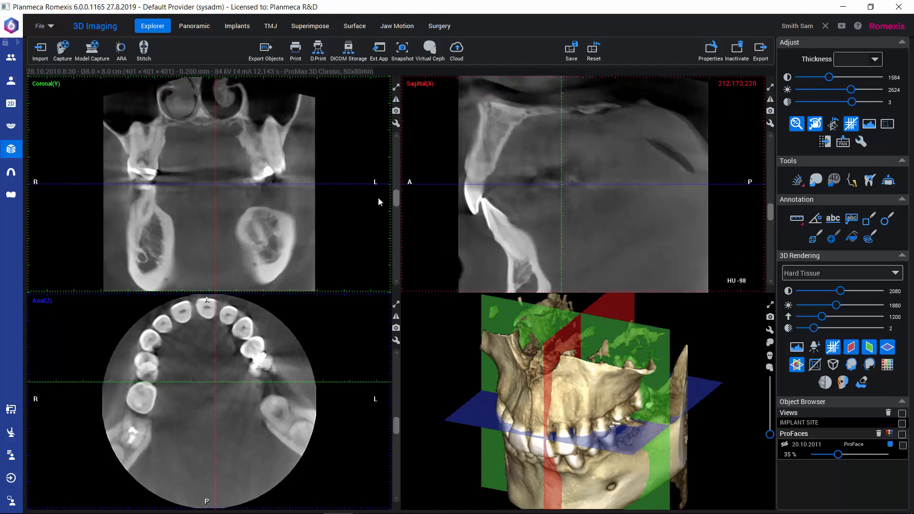
pyautogui.scroll(-5, 153, 192)
pyautogui.scroll(7, 161, 195)
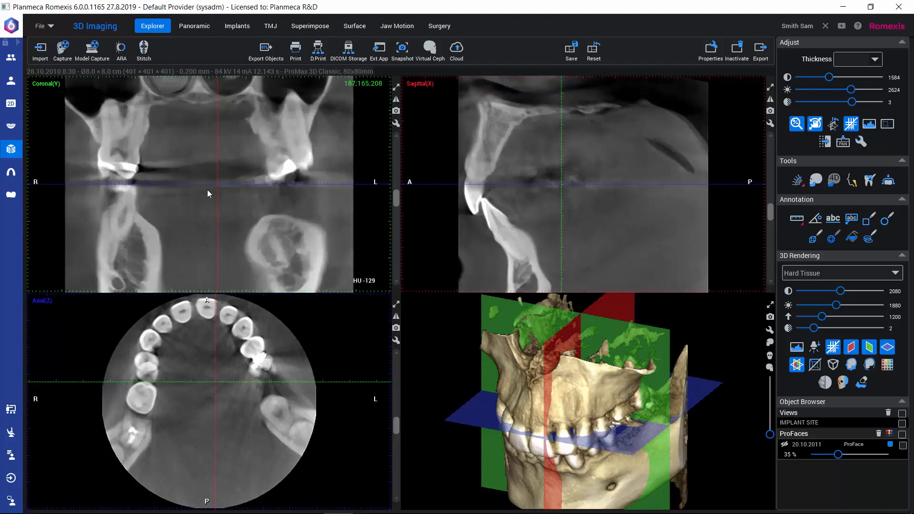
pyautogui.scroll(-1, 208, 190)
pyautogui.scroll(-2, 211, 378)
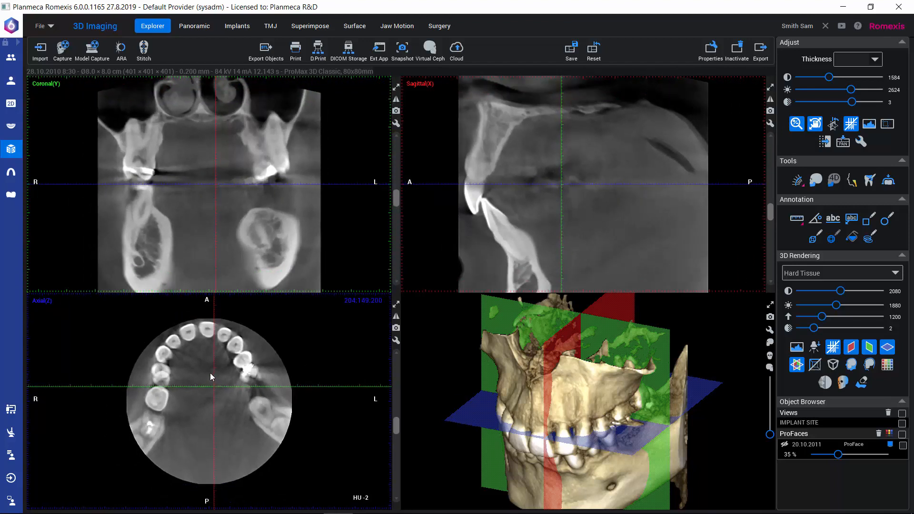
pyautogui.scroll(4, 210, 373)
pyautogui.scroll(-2, 207, 372)
pyautogui.scroll(-1, 208, 371)
pyautogui.scroll(-1, 208, 372)
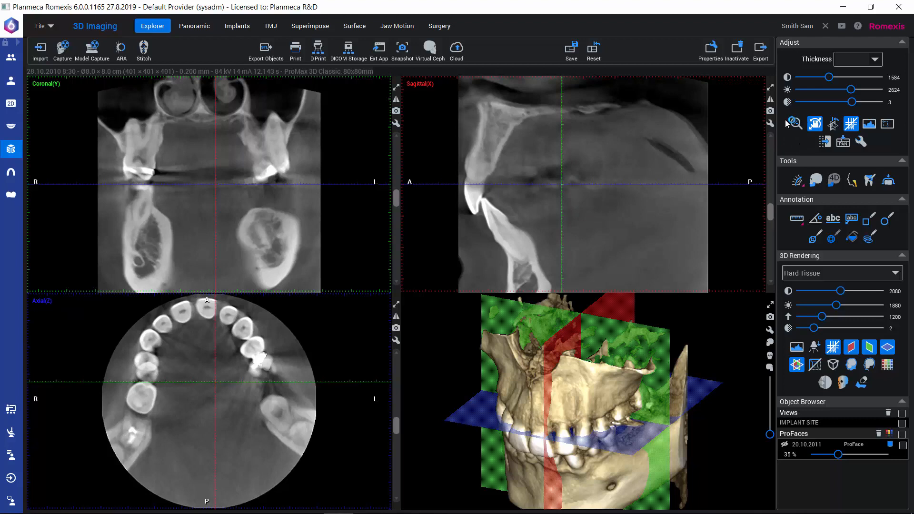
# With wheel zoom turned off, browse through the sagittal, coronal and axial slices
pyautogui.scroll(-5, 578, 209)
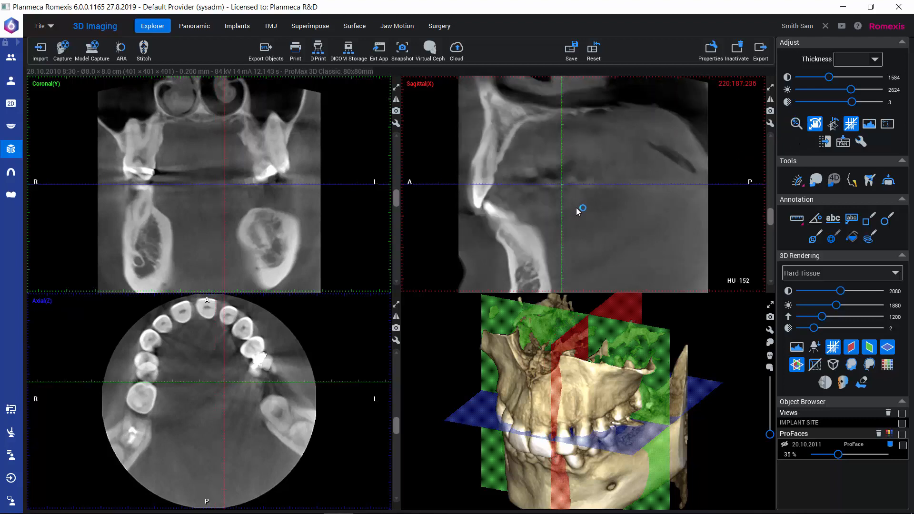
pyautogui.scroll(-2, 250, 198)
pyautogui.scroll(-2, 248, 201)
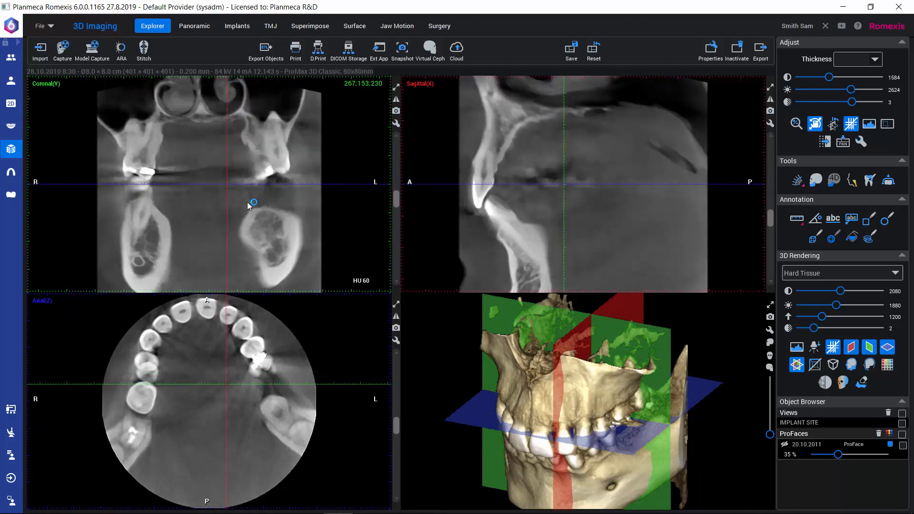
pyautogui.scroll(-5, 221, 342)
pyautogui.scroll(8, 223, 369)
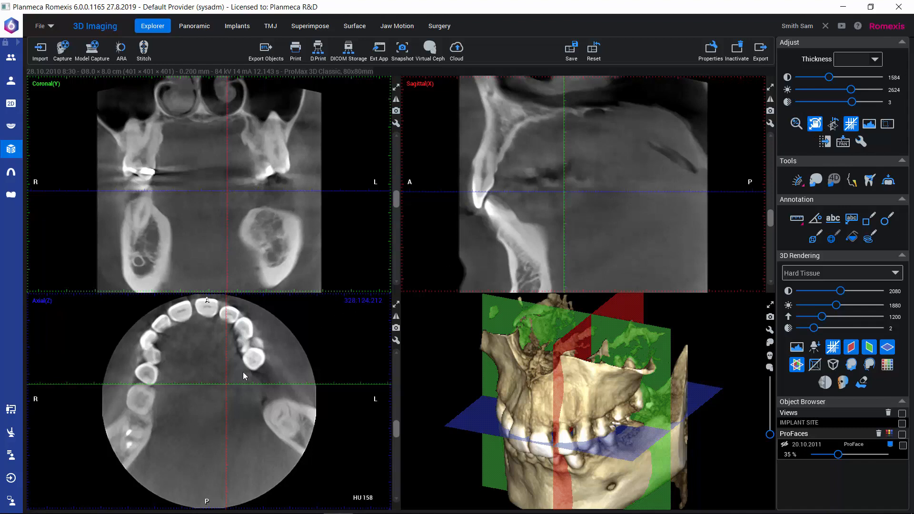
# Pan the volume in the axial and coronal views to bring the lower left edentulous site under the crosshair
pyautogui.moveTo(245, 365); pyautogui.dragTo(211, 367)
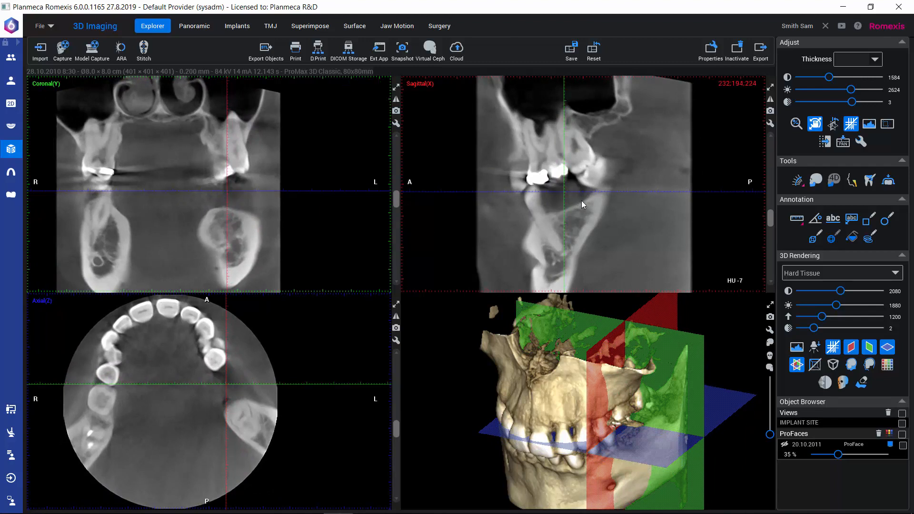
pyautogui.moveTo(254, 361); pyautogui.dragTo(252, 351)
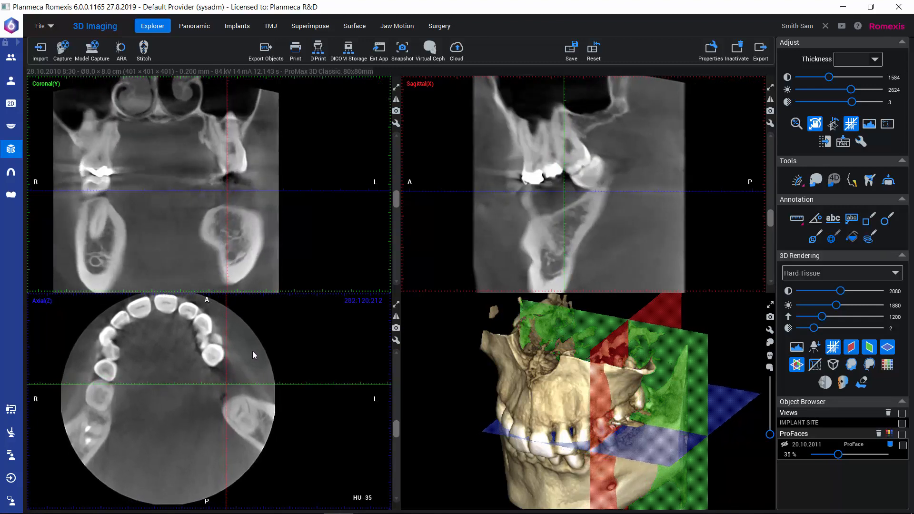
pyautogui.moveTo(247, 256); pyautogui.dragTo(242, 254)
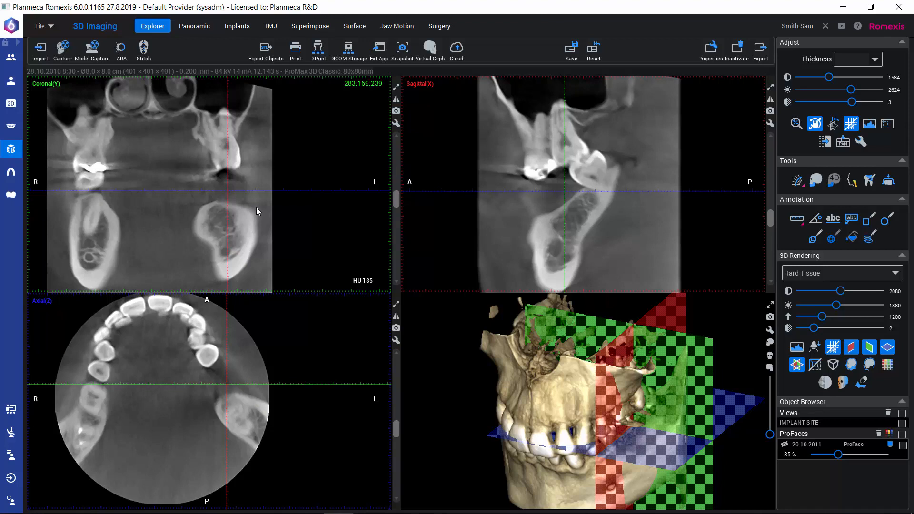
# Rotate the volume in the coronal, axial and sagittal views and fine-tune its position to align the lower left edentulous ridge with the planes
pyautogui.moveTo(257, 211); pyautogui.dragTo(260, 230)
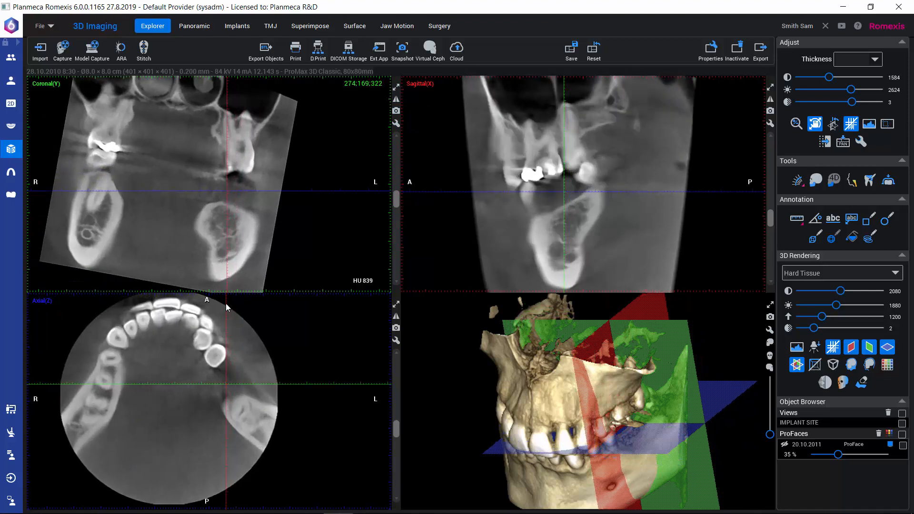
pyautogui.moveTo(266, 413); pyautogui.dragTo(166, 425)
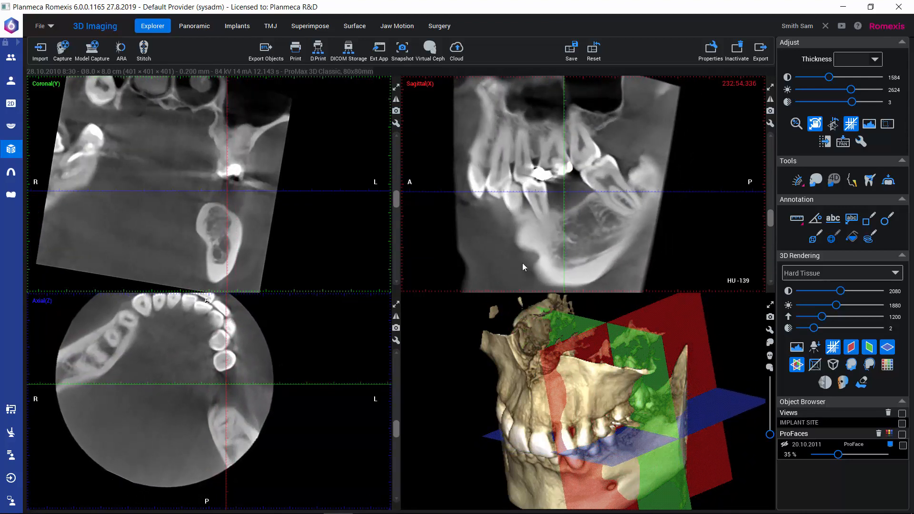
pyautogui.moveTo(619, 232); pyautogui.dragTo(605, 235)
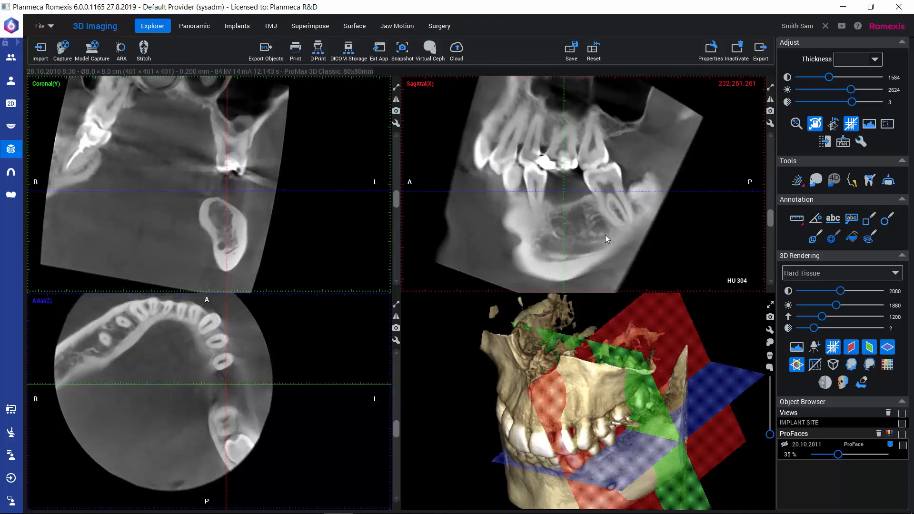
pyautogui.moveTo(530, 233); pyautogui.dragTo(516, 244)
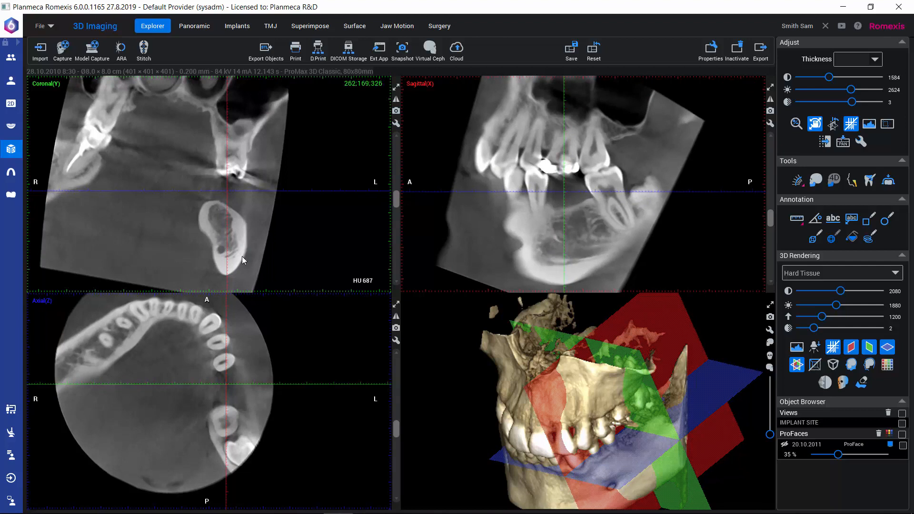
pyautogui.moveTo(244, 254); pyautogui.dragTo(244, 251)
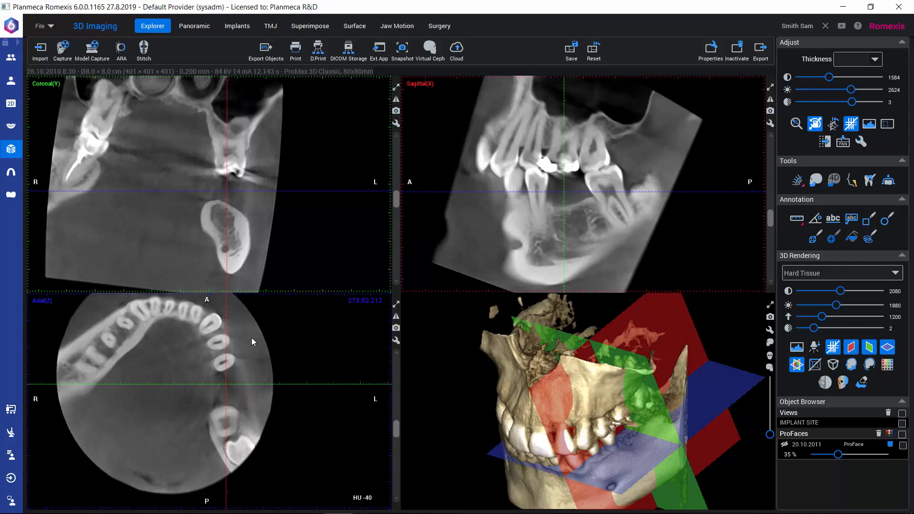
pyautogui.moveTo(252, 338)
pyautogui.mouseDown()
pyautogui.moveTo(253, 379)
pyautogui.moveTo(270, 356)
pyautogui.moveTo(258, 329)
pyautogui.moveTo(218, 324)
pyautogui.moveTo(164, 391)
pyautogui.moveTo(159, 359)
pyautogui.moveTo(184, 332)
pyautogui.moveTo(212, 329)
pyautogui.moveTo(254, 349)
pyautogui.mouseUp()
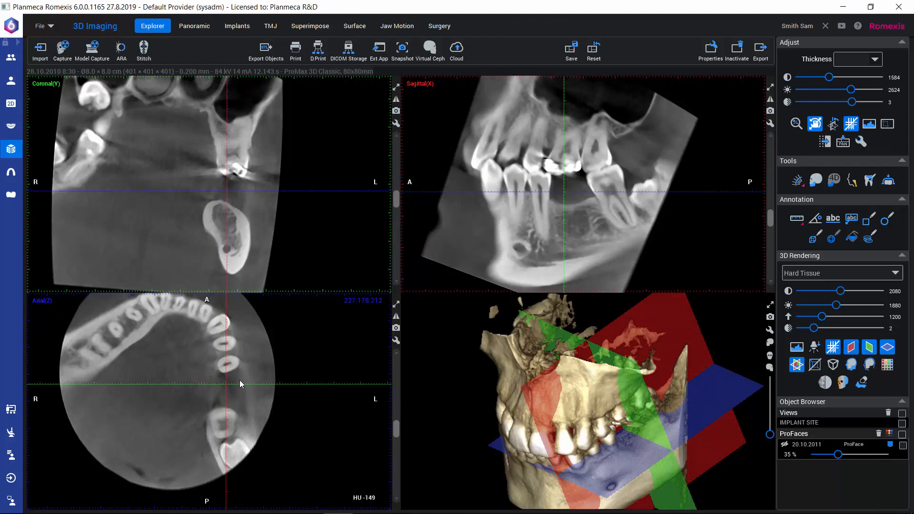
# Enable Rotate volume around cross in the Explorer default settings and try rotating the volume in the axial view
pyautogui.click(863, 142)
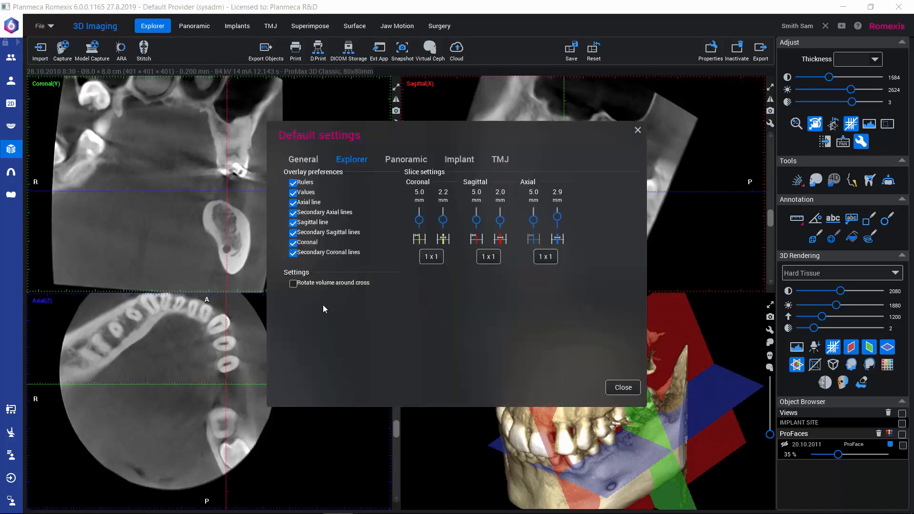
pyautogui.click(293, 284)
pyautogui.click(611, 388)
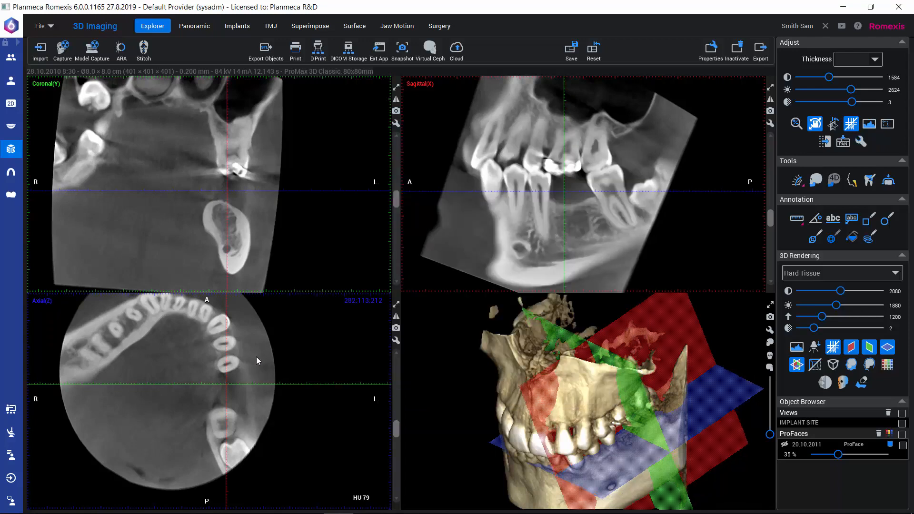
pyautogui.moveTo(256, 356); pyautogui.dragTo(230, 382)
pyautogui.moveTo(207, 418); pyautogui.dragTo(171, 328)
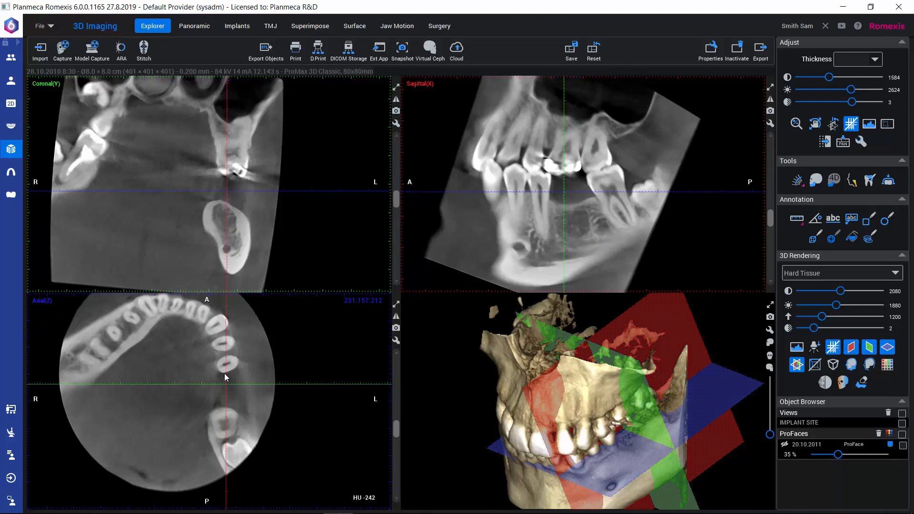
# Reposition the crosshair in the axial view onto the lower left canine
pyautogui.moveTo(222, 385); pyautogui.dragTo(224, 348)
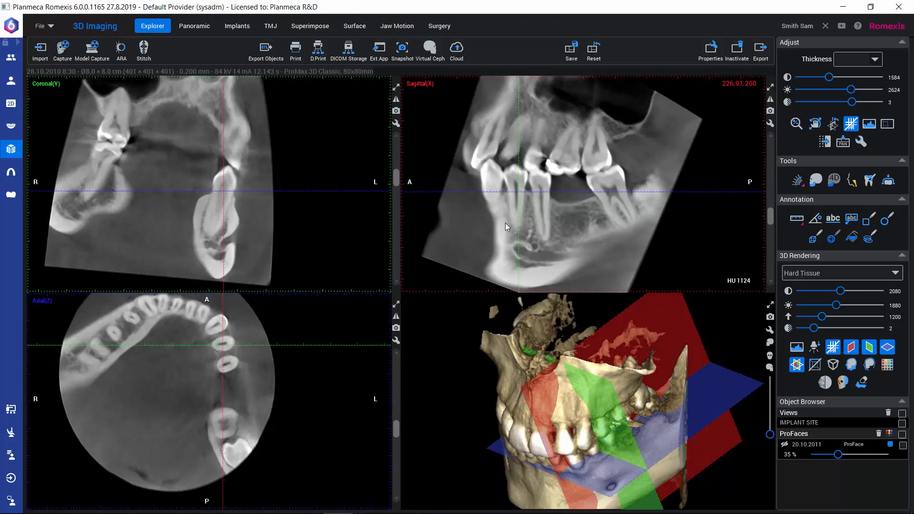
pyautogui.click(204, 316)
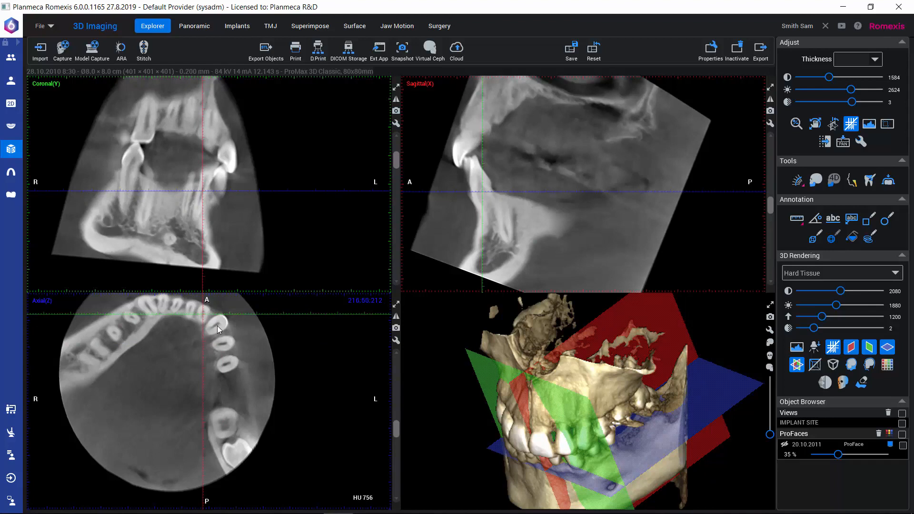
pyautogui.click(216, 325)
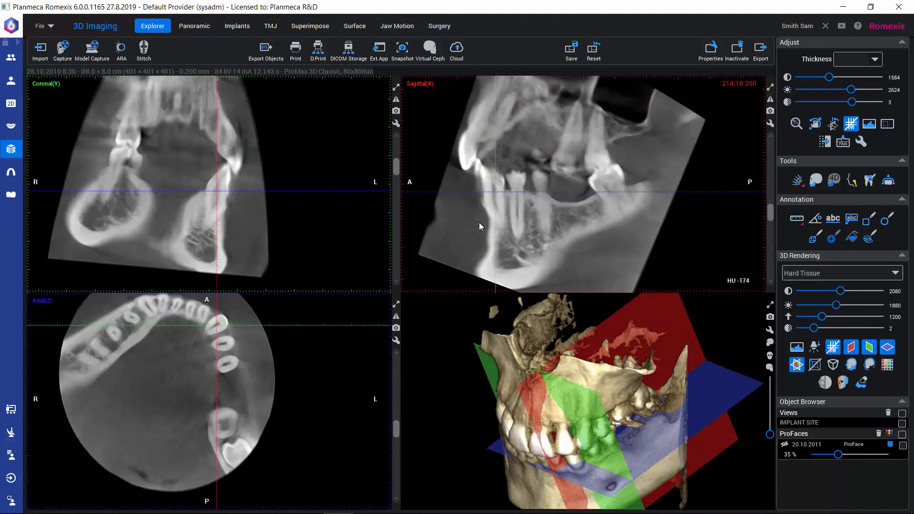
# Rotate the crosshair lines in the sagittal, coronal and axial views to follow the lower left canine's long axis
pyautogui.moveTo(558, 233); pyautogui.dragTo(563, 231)
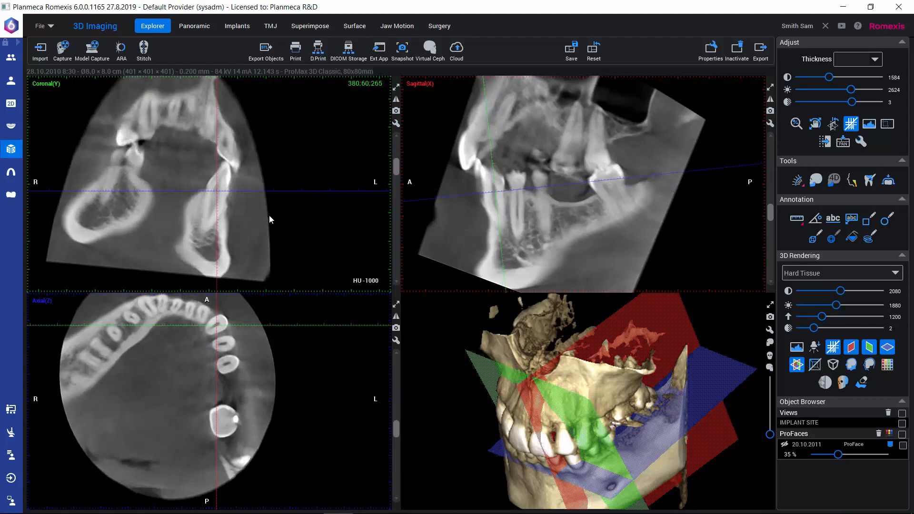
pyautogui.moveTo(271, 205); pyautogui.dragTo(261, 219)
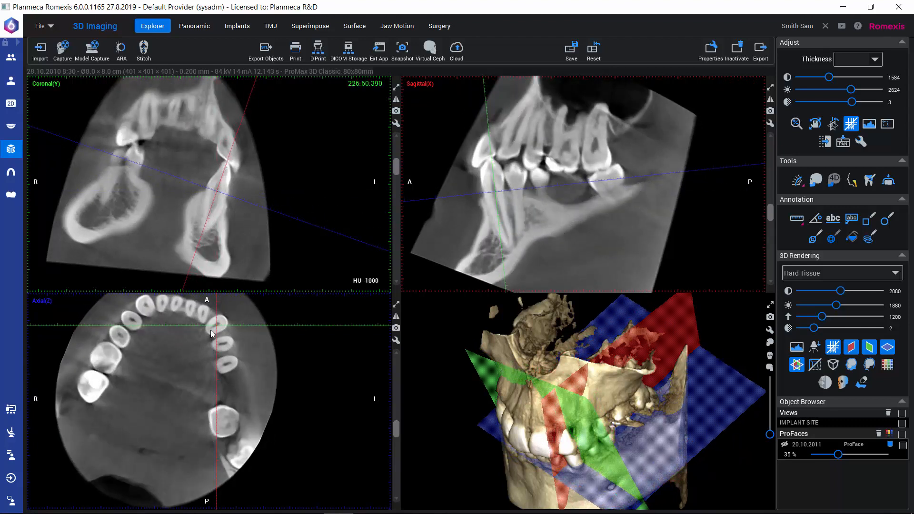
pyautogui.moveTo(223, 341)
pyautogui.mouseDown()
pyautogui.moveTo(245, 366)
pyautogui.moveTo(252, 356)
pyautogui.moveTo(228, 341)
pyautogui.mouseUp()
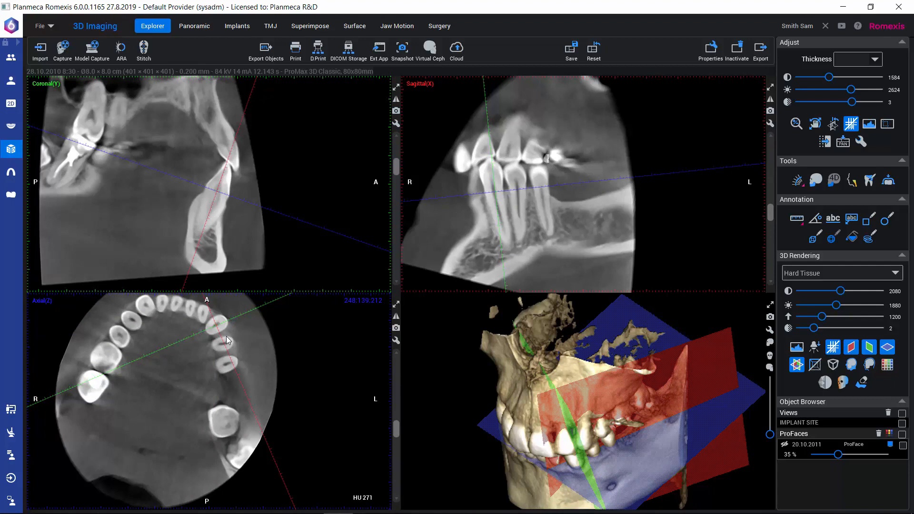
# Browse the tilted axial slices down and up along the lower left canine's axis
pyautogui.scroll(-5, 226, 349)
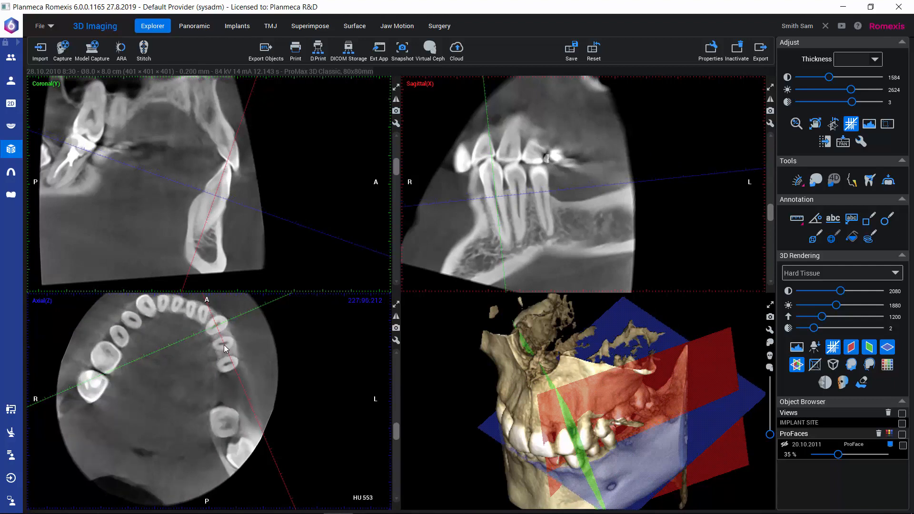
pyautogui.scroll(-12, 225, 349)
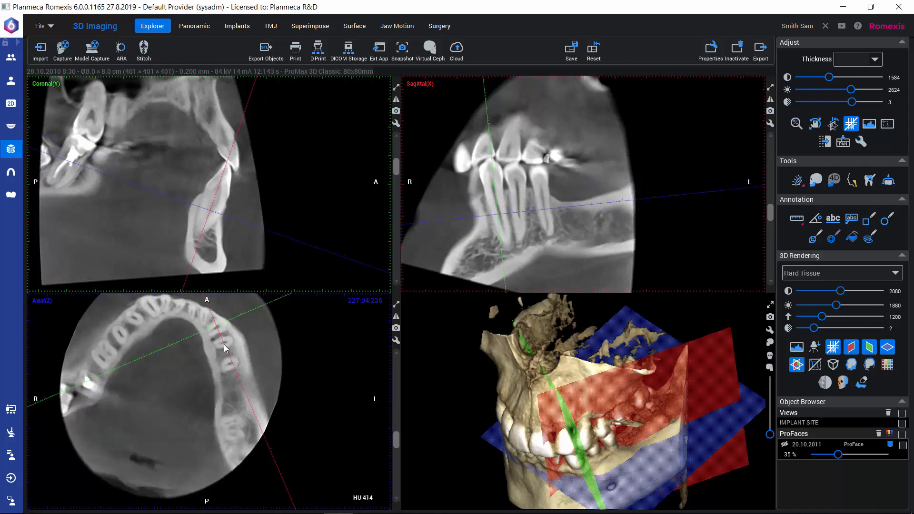
pyautogui.scroll(20, 226, 349)
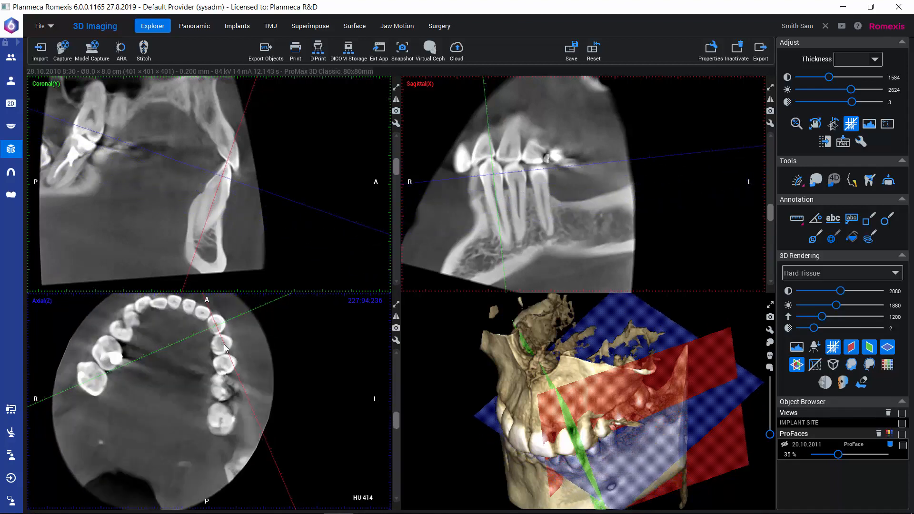
pyautogui.scroll(-9, 226, 349)
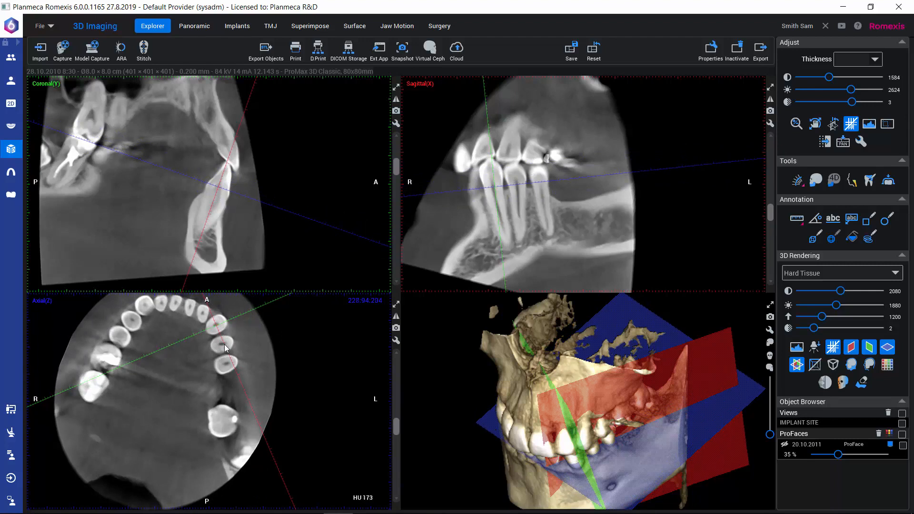
# Turn free volume movement back on, pan the volume out of the slice views, and enable the adjustment option beside it
pyautogui.click(815, 124)
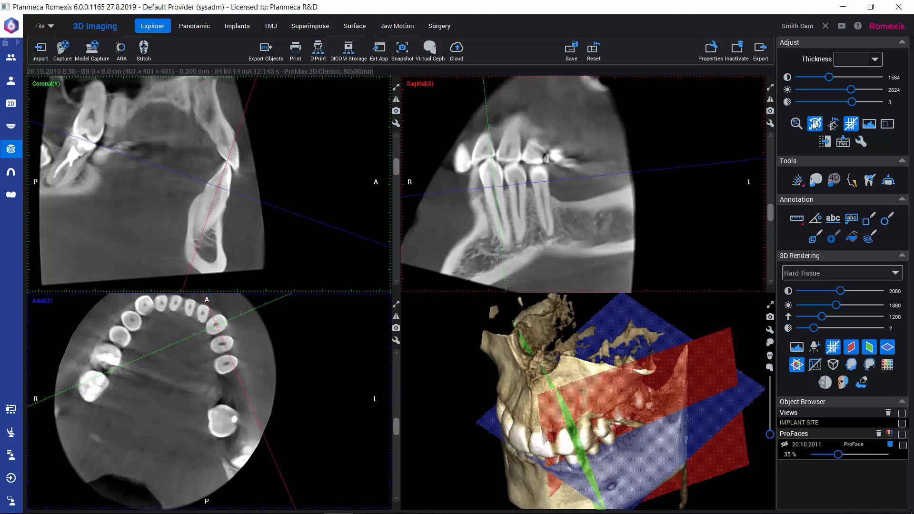
pyautogui.moveTo(569, 220); pyautogui.dragTo(364, 213)
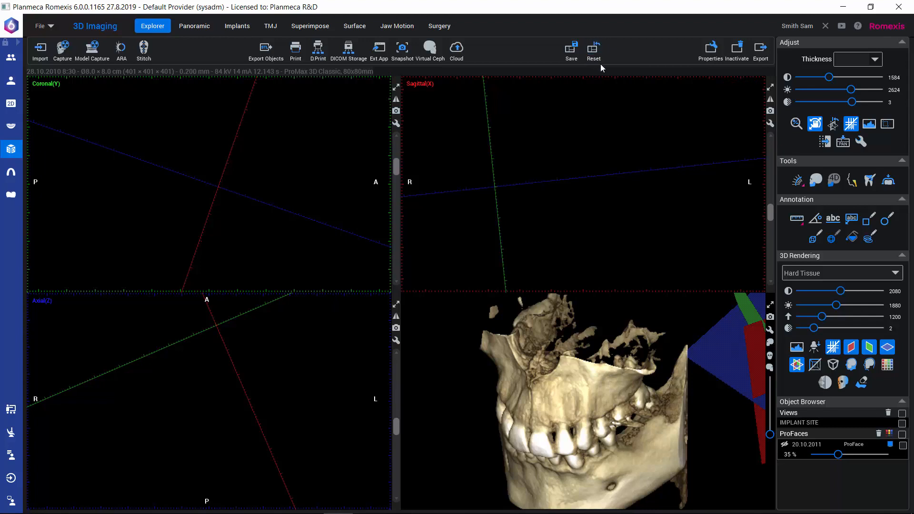
pyautogui.click(834, 127)
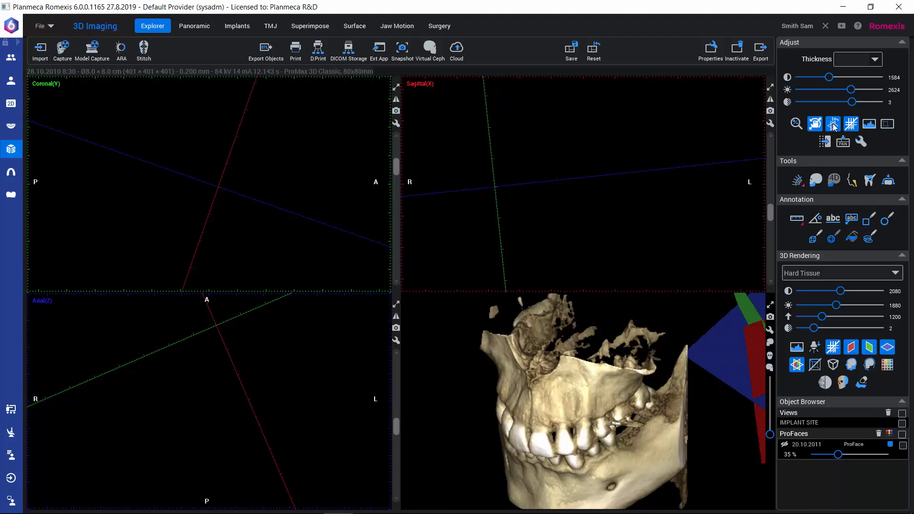